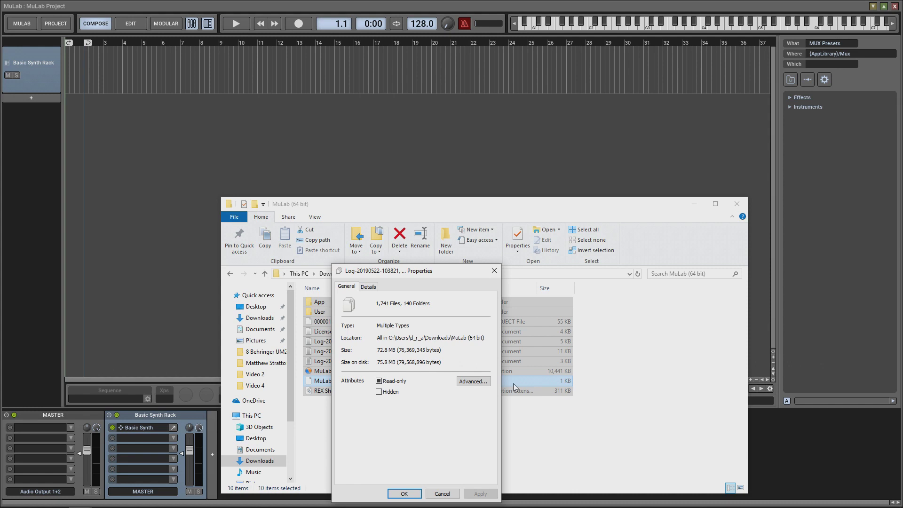
# Close the MuLab folder's Properties dialog and File Explorer to return to the MuLab project.
pyautogui.hotkey('alt', 'Tab')
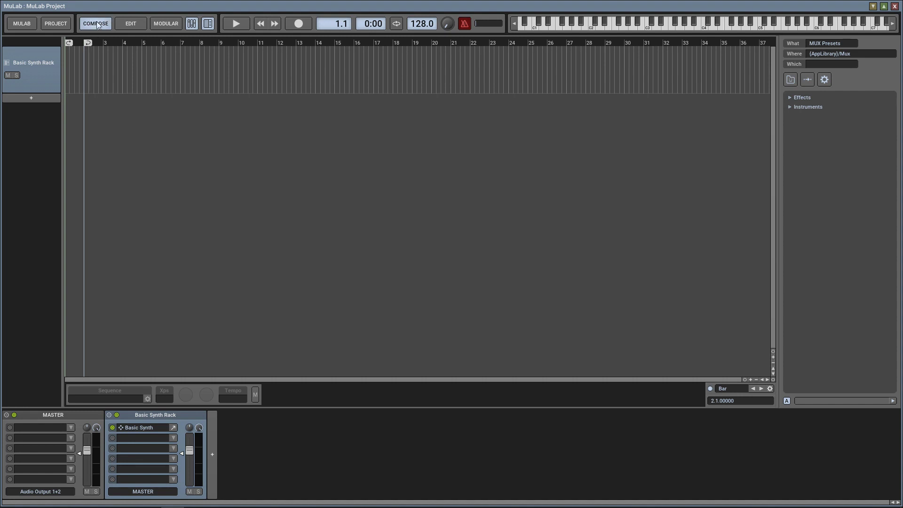
# Toggle the Browser and Mixing Desk panels off and on, then open the Basic Synth front panel.
pyautogui.click(208, 25)
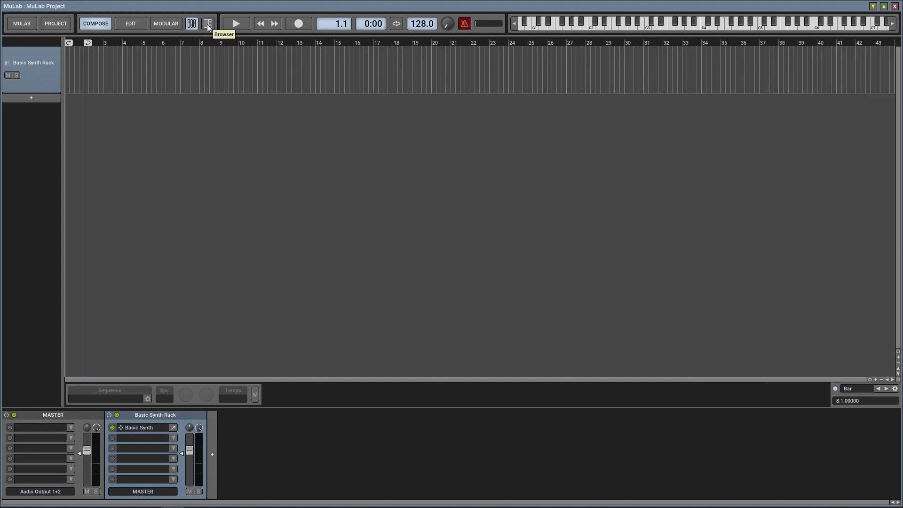
pyautogui.click(209, 24)
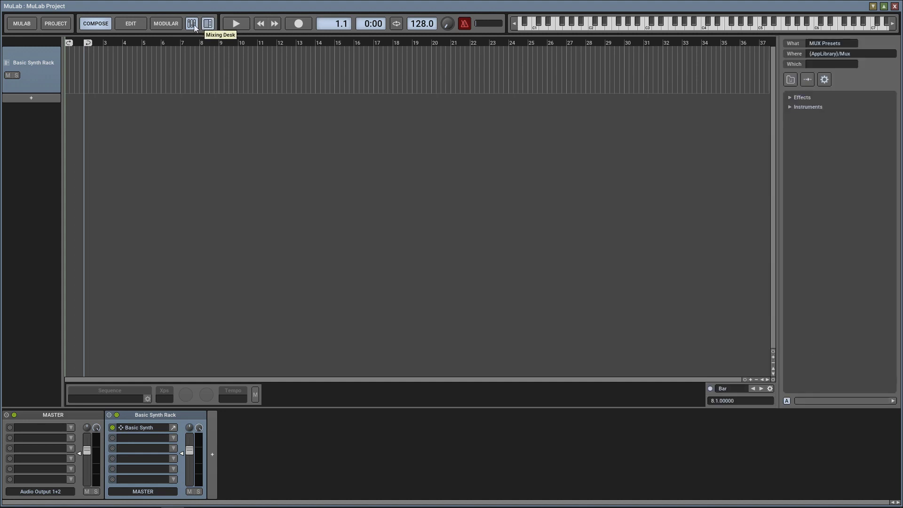
pyautogui.click(192, 24)
pyautogui.click(193, 24)
pyautogui.click(192, 25)
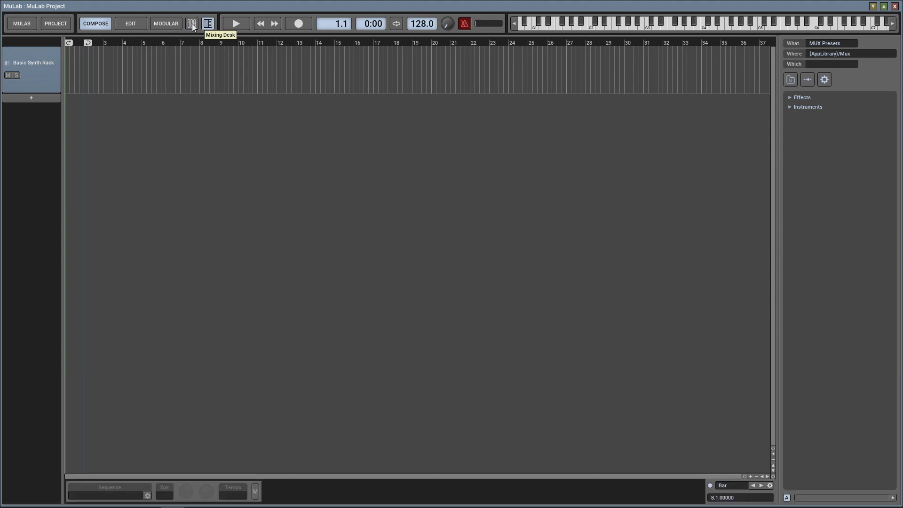
pyautogui.click(192, 25)
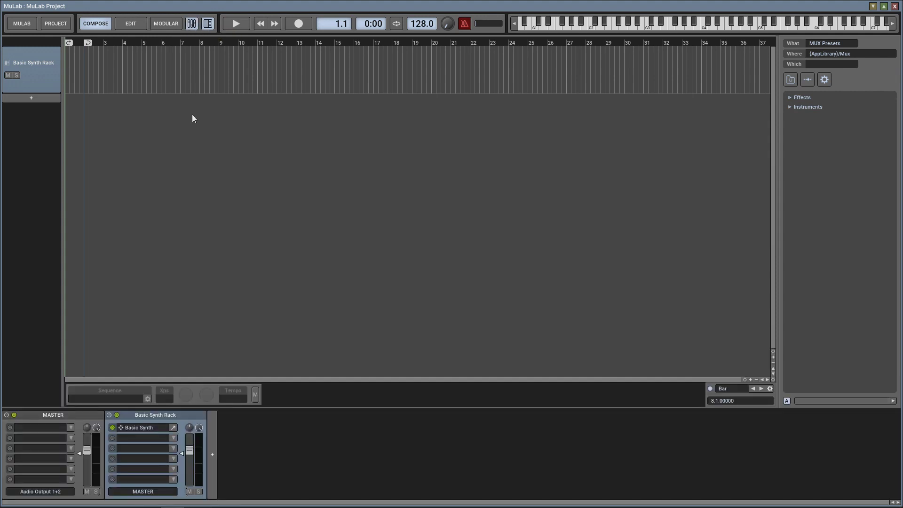
pyautogui.click(207, 25)
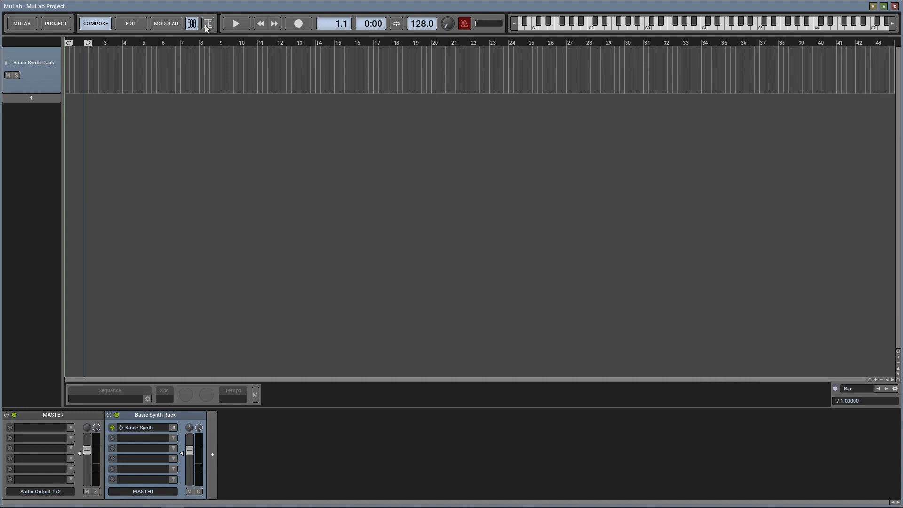
pyautogui.click(207, 26)
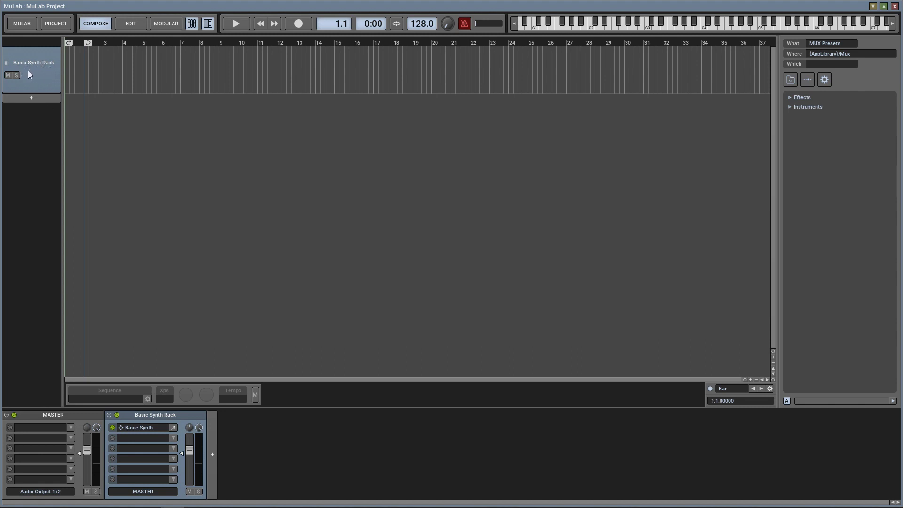
pyautogui.click(146, 428)
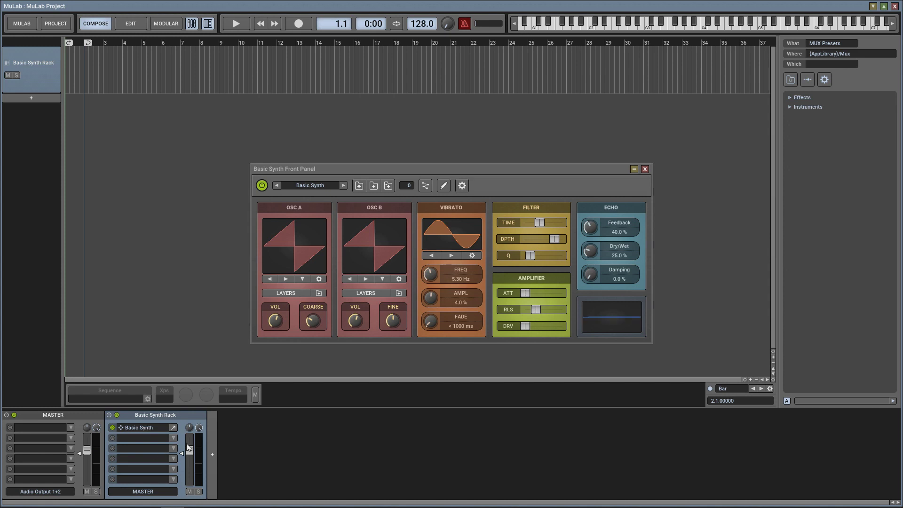
# Replace the first track's Basic Synth with the Instruments > Bass > Real Bass preset.
pyautogui.click(805, 107)
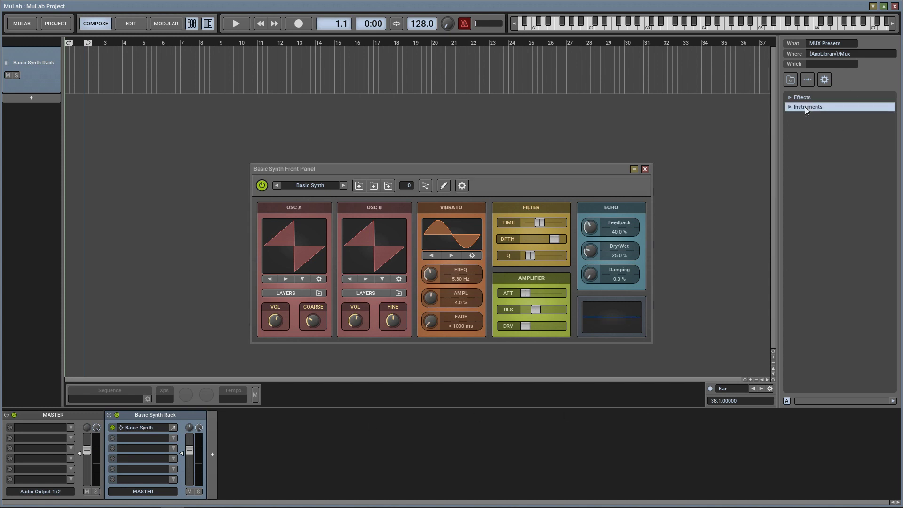
pyautogui.click(805, 107)
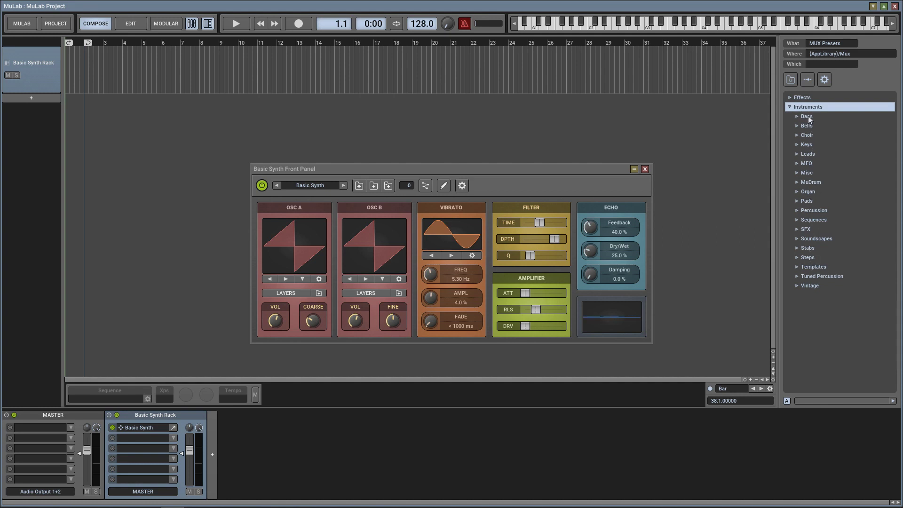
pyautogui.click(807, 117)
pyautogui.click(807, 116)
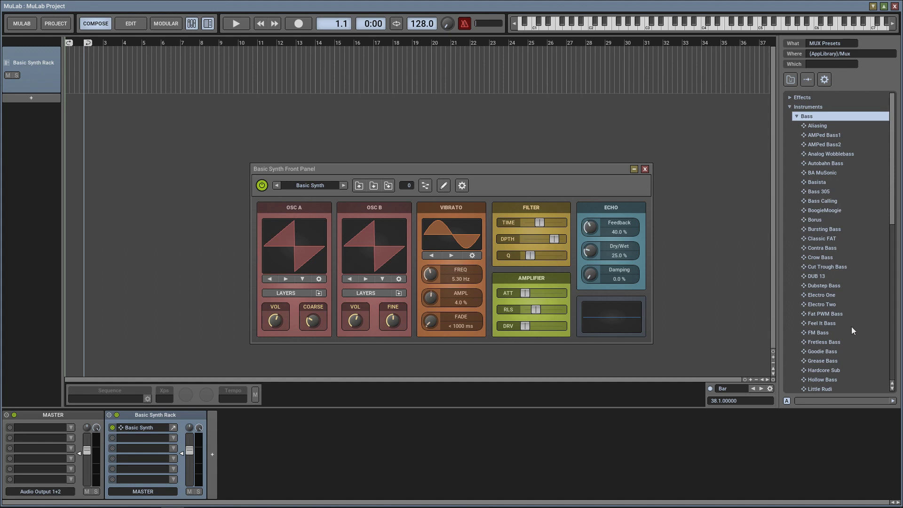
pyautogui.scroll(-6, 852, 324)
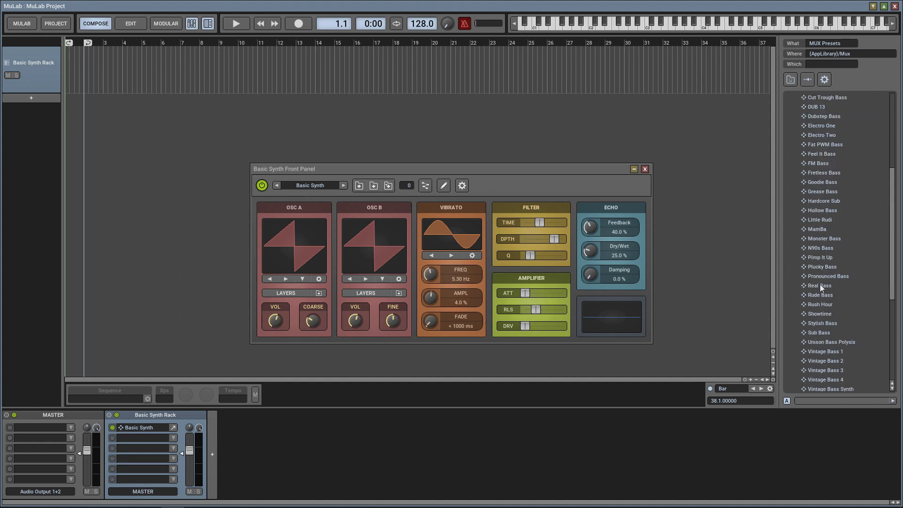
pyautogui.click(819, 285)
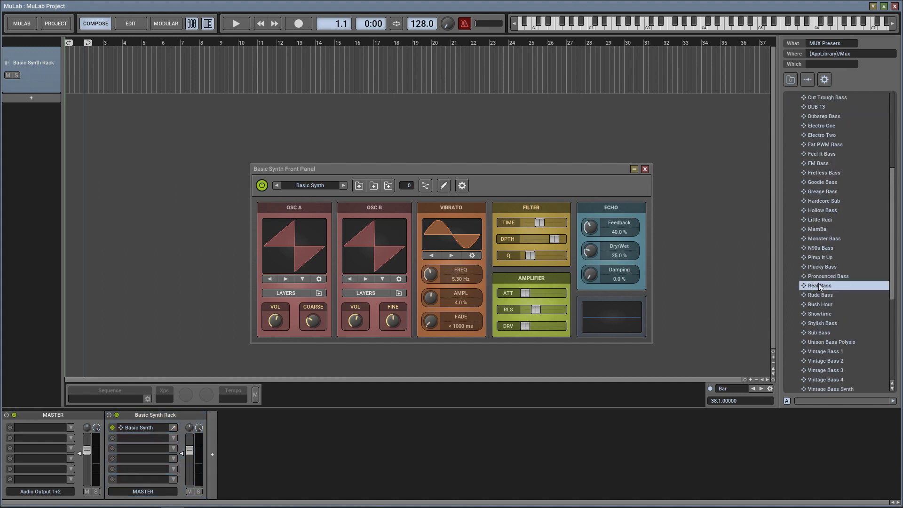
pyautogui.moveTo(819, 285); pyautogui.dragTo(38, 67)
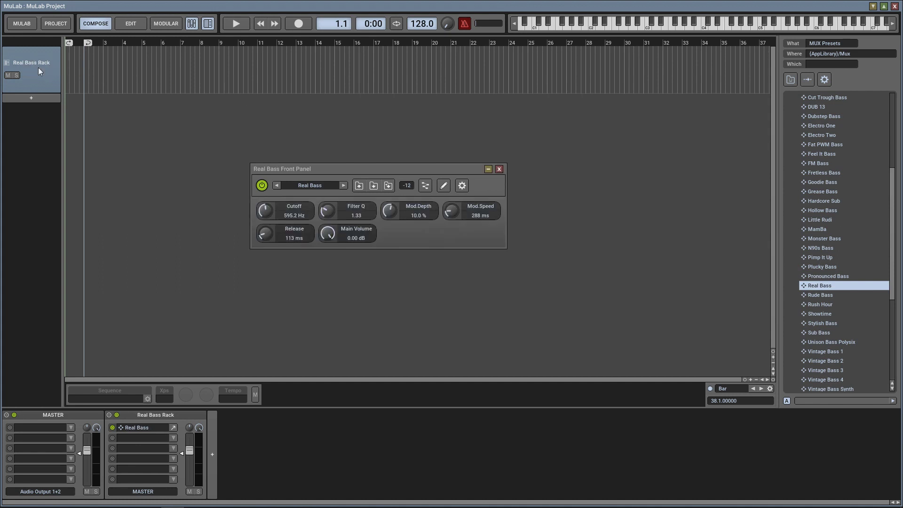
# Add a new instrument track using the built-in MuDrum instrument from Devices > Instruments.
pyautogui.click(30, 100)
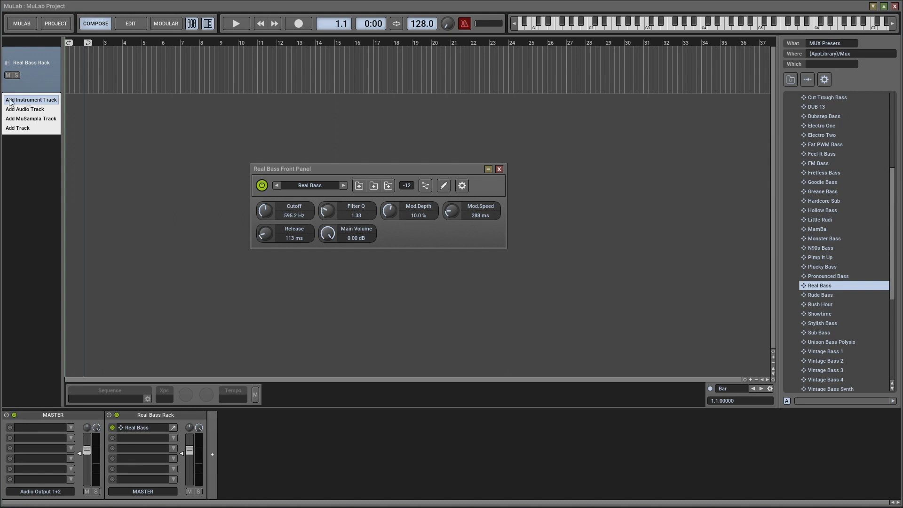
pyautogui.click(31, 101)
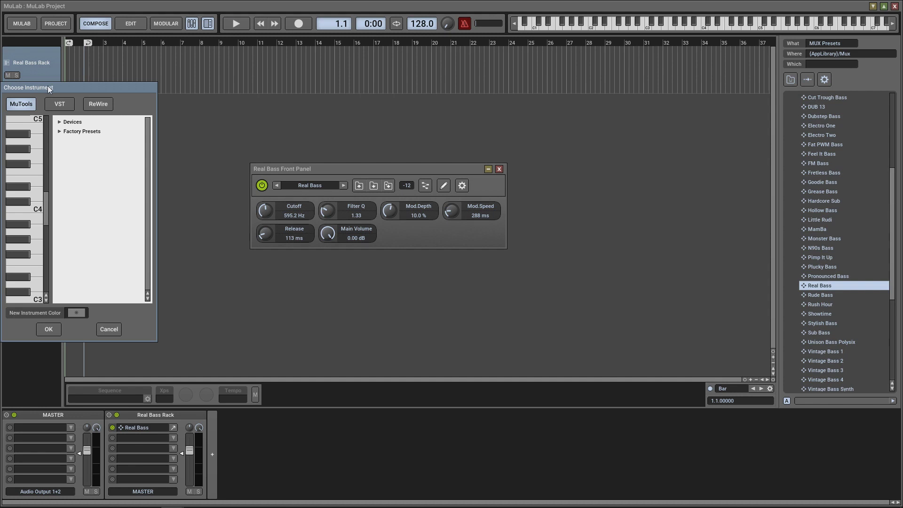
pyautogui.click(59, 123)
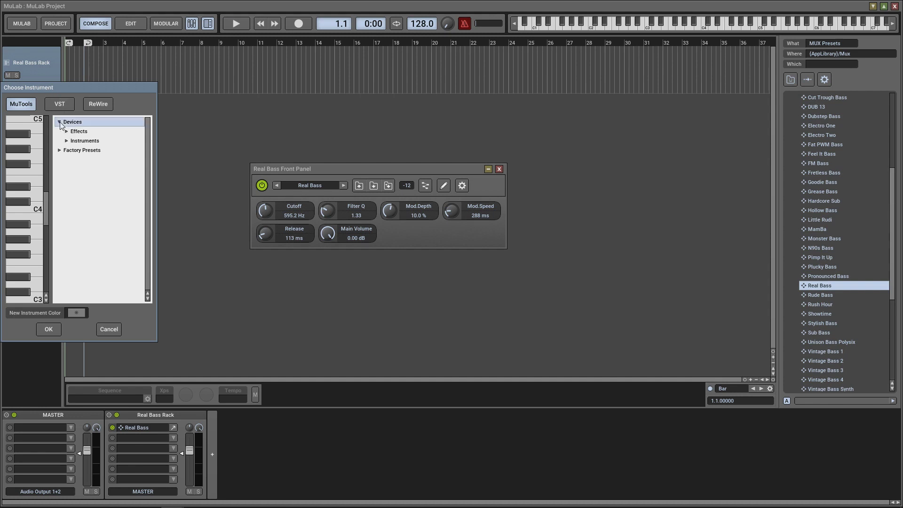
pyautogui.click(66, 141)
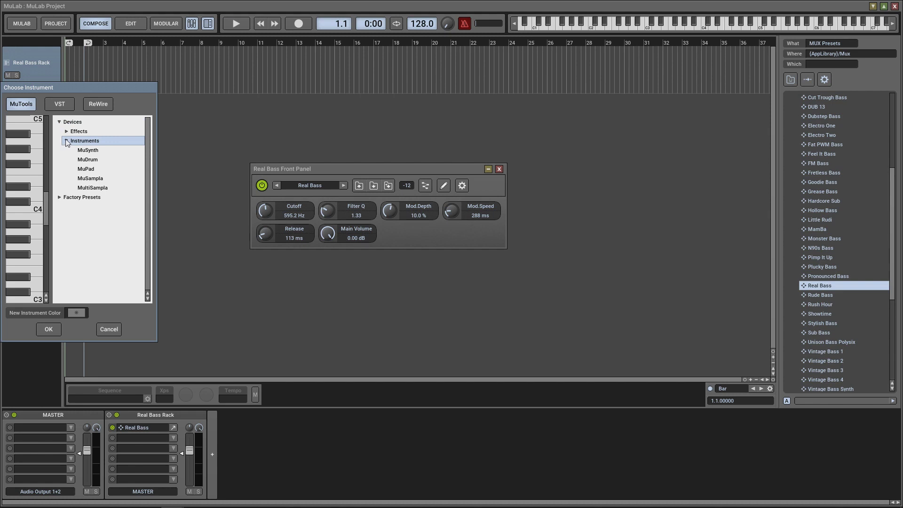
pyautogui.doubleClick(84, 161)
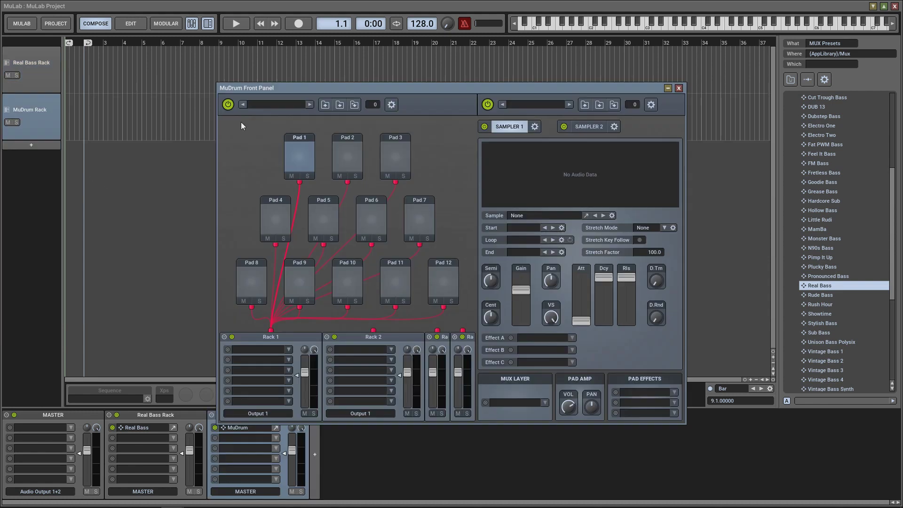
# Load the Factory Presets > Instruments > MuDrum > Rock Kit preset into the drum track.
pyautogui.moveTo(305, 89); pyautogui.dragTo(196, 50)
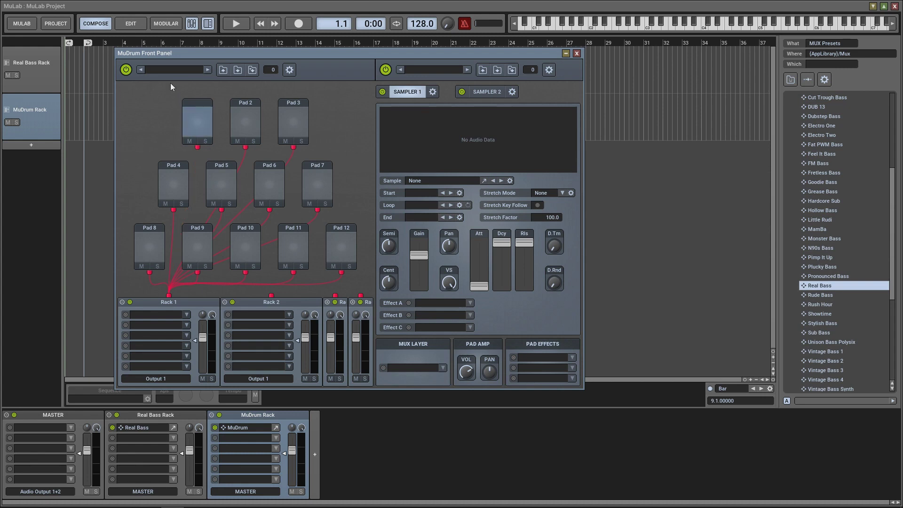
pyautogui.click(170, 71)
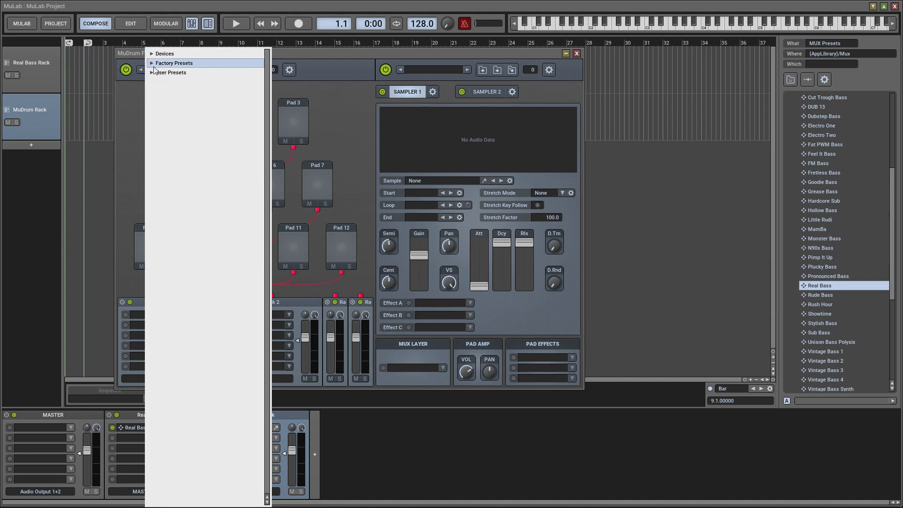
pyautogui.click(153, 64)
pyautogui.click(160, 82)
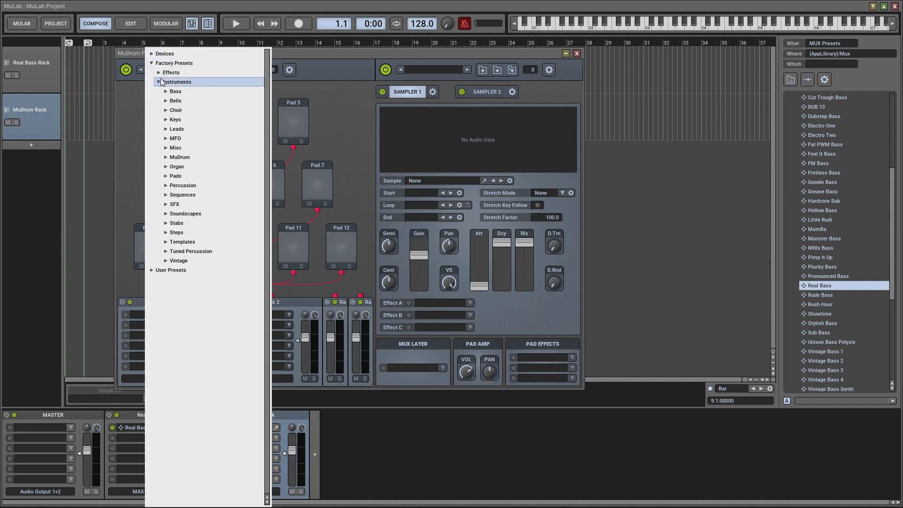
pyautogui.click(173, 158)
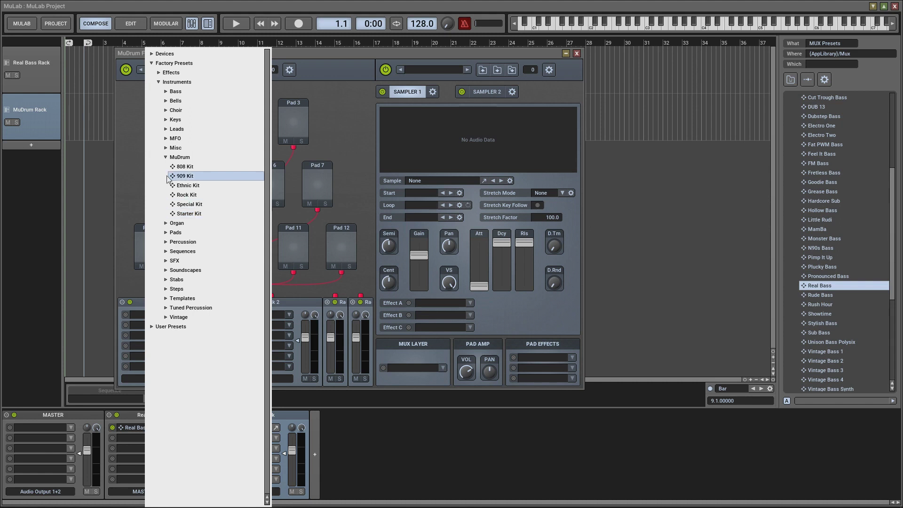
pyautogui.click(175, 167)
pyautogui.click(185, 196)
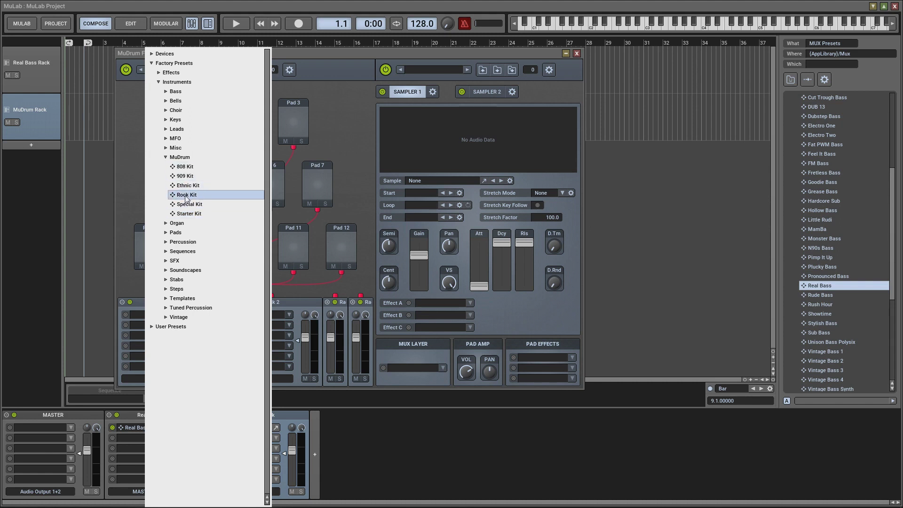
pyautogui.doubleClick(185, 197)
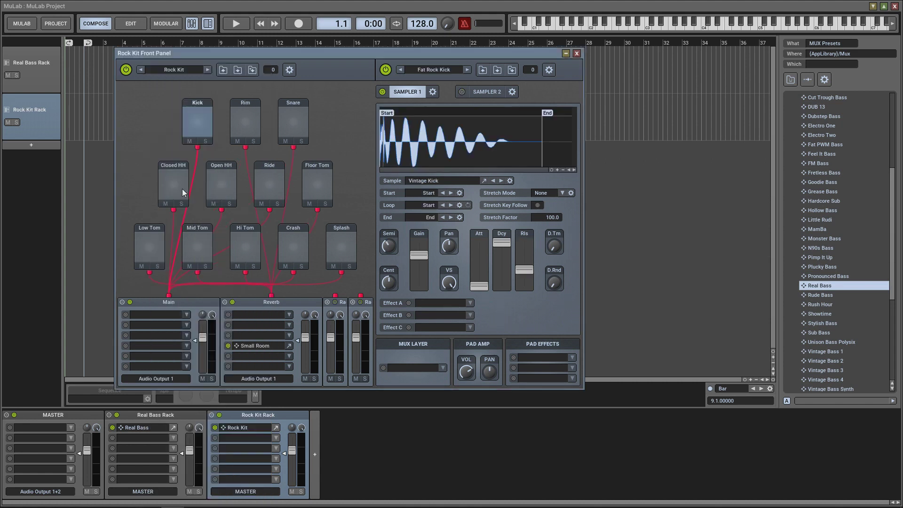
# Preview the Kick and Snare pads and expand the Rack 3 strip in the Rock Kit mixer.
pyautogui.click(196, 124)
pyautogui.click(281, 118)
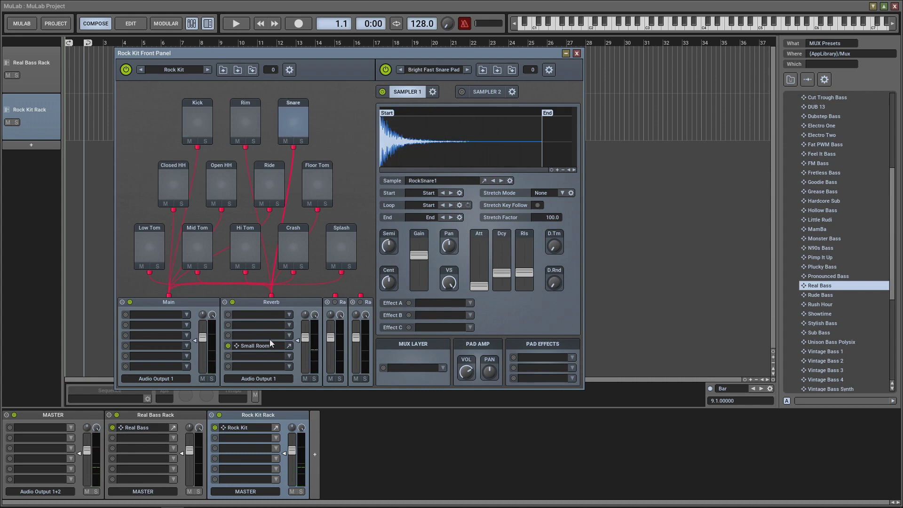
pyautogui.click(292, 117)
pyautogui.click(292, 118)
pyautogui.click(327, 302)
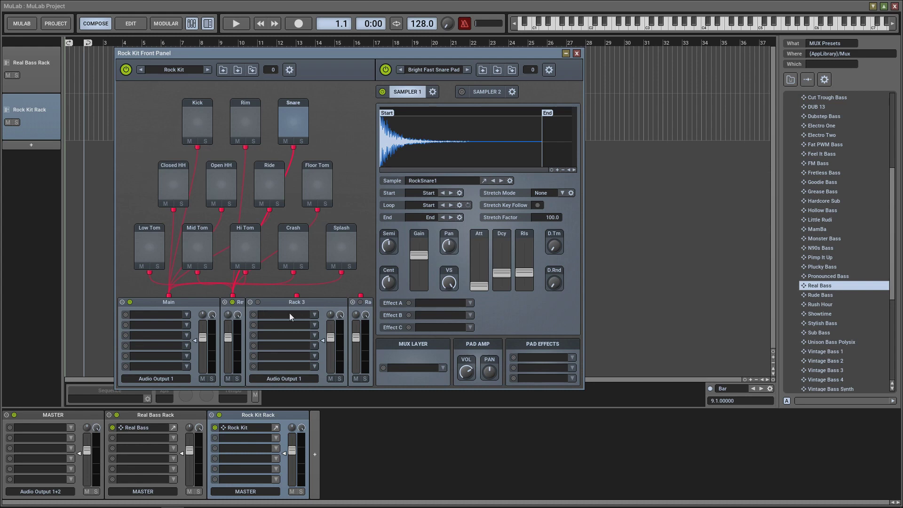
# Insert the Distortion > Amp SIM Metal effect into Rack 3's first slot and close its panel.
pyautogui.click(314, 314)
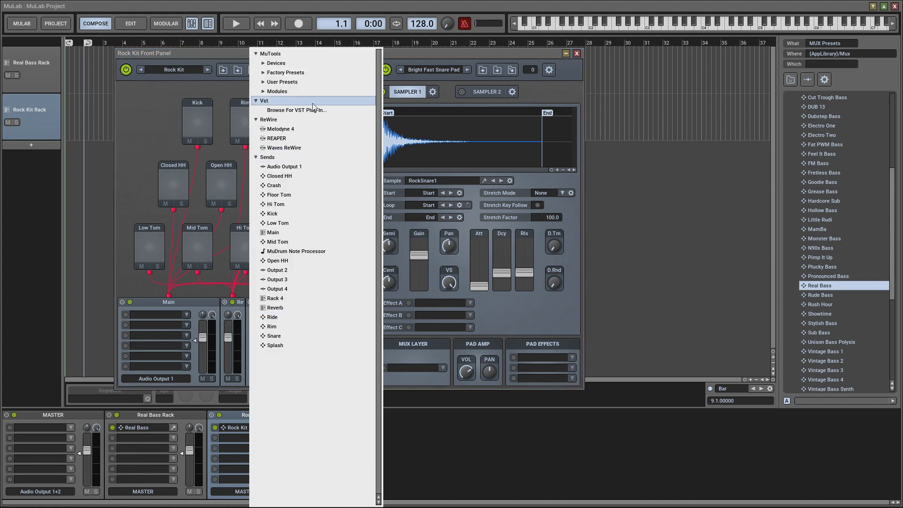
pyautogui.click(301, 74)
pyautogui.click(292, 83)
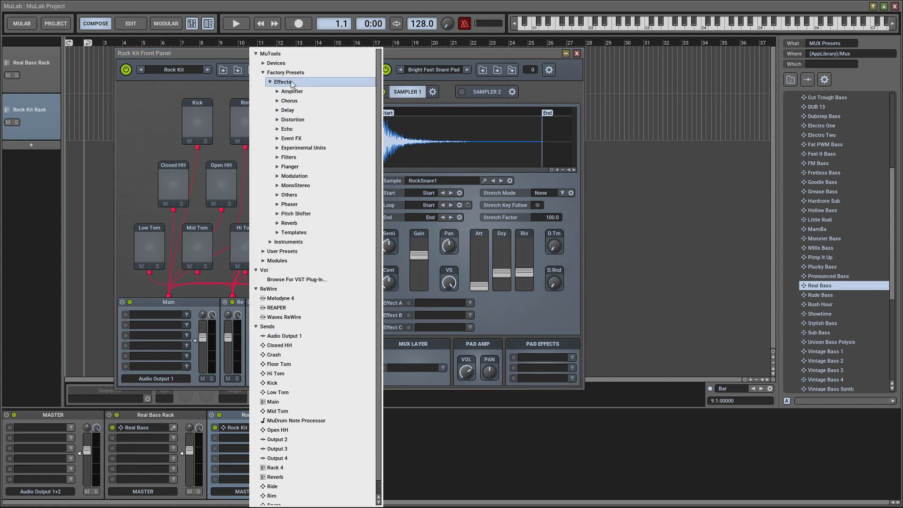
pyautogui.click(301, 121)
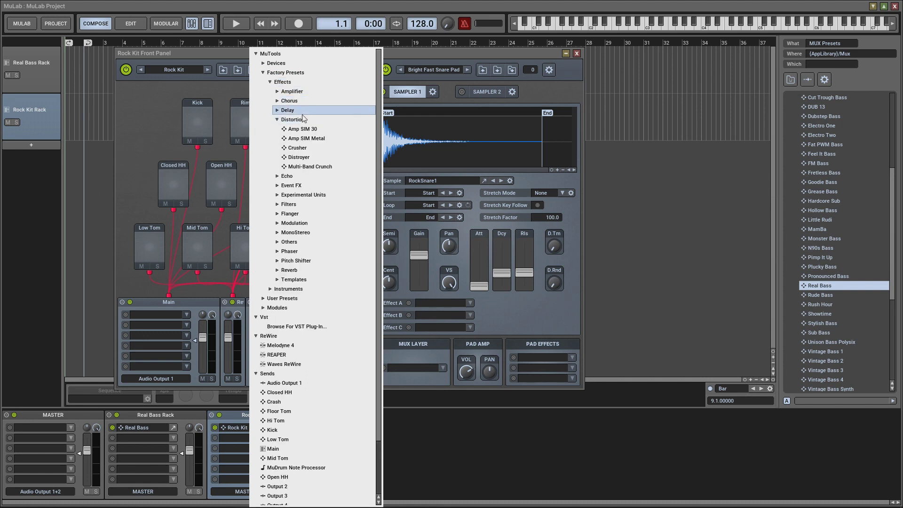
pyautogui.click(313, 139)
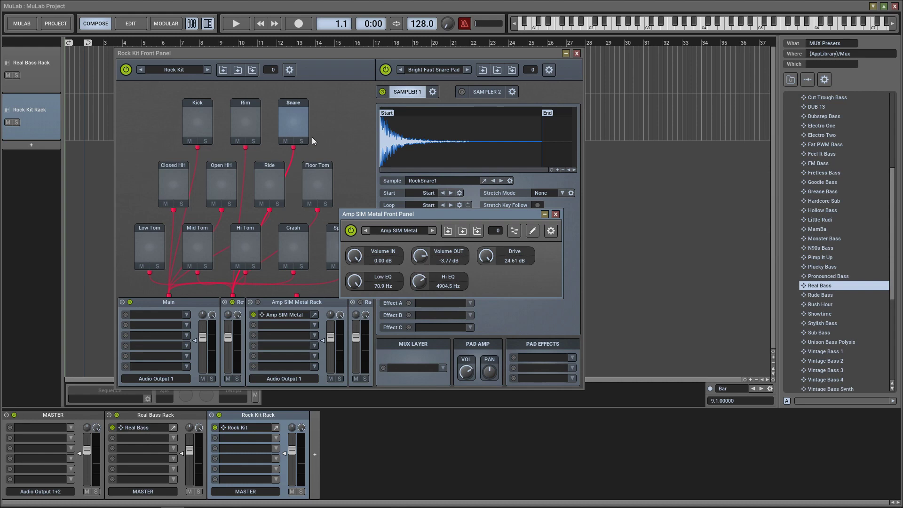
pyautogui.click(556, 214)
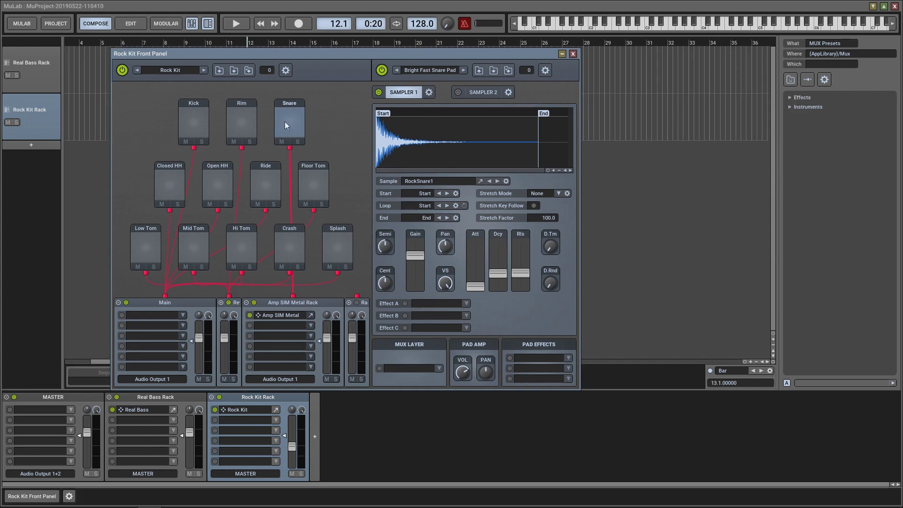
# Audition the Snare and route the Kick pad's output into the Amp SIM Metal Rack.
pyautogui.click(285, 124)
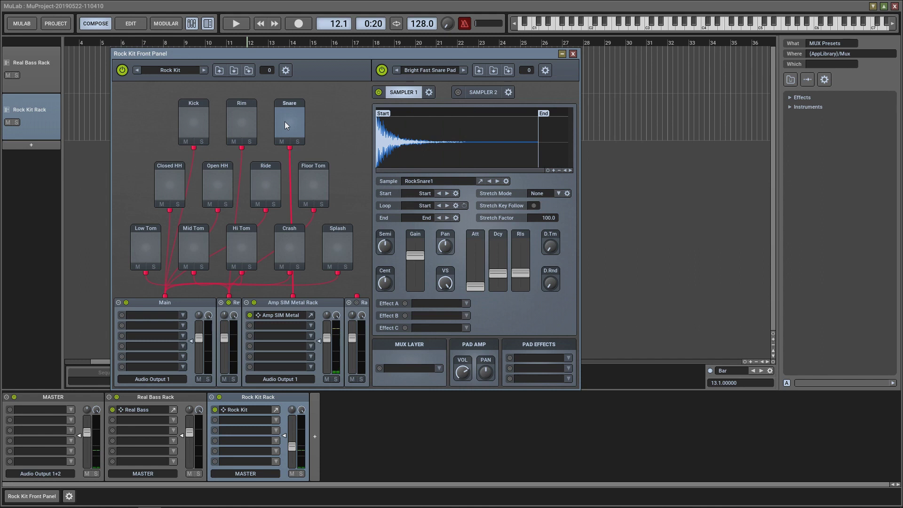
pyautogui.click(285, 124)
pyautogui.click(285, 123)
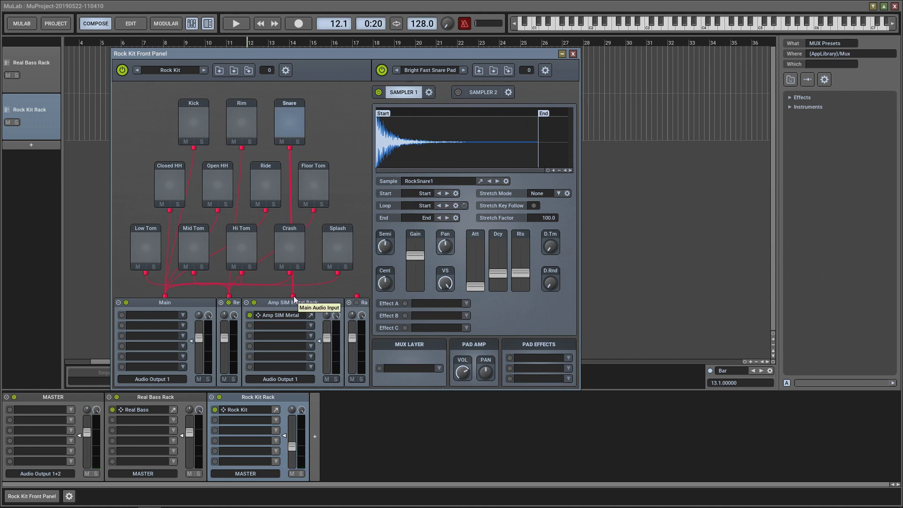
pyautogui.moveTo(193, 148); pyautogui.dragTo(294, 301)
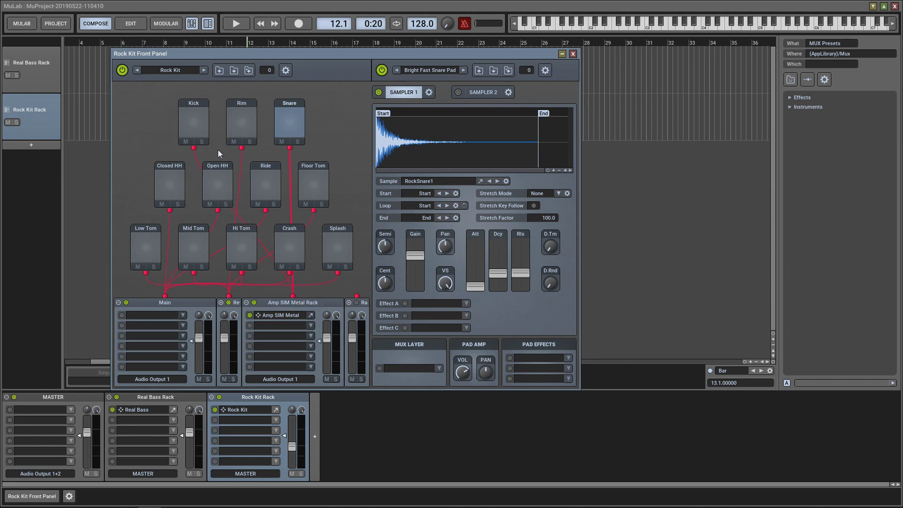
pyautogui.click(193, 123)
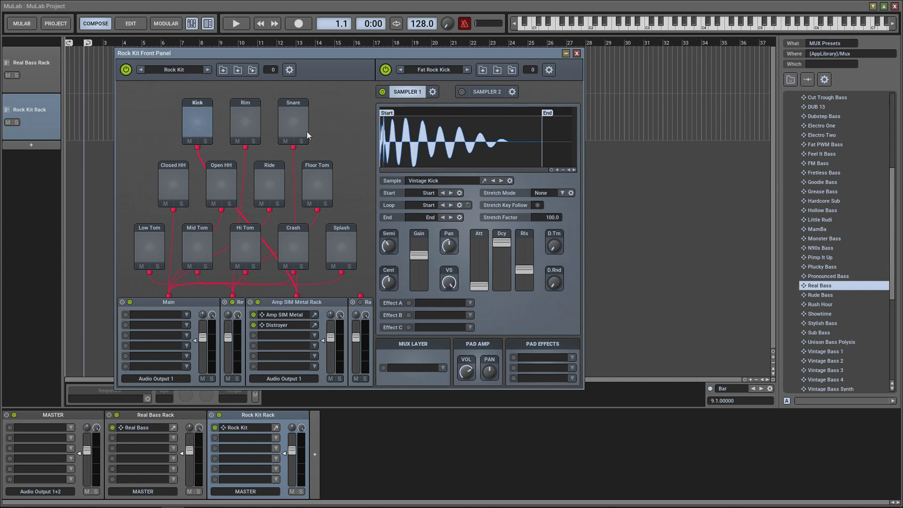
pyautogui.click(292, 124)
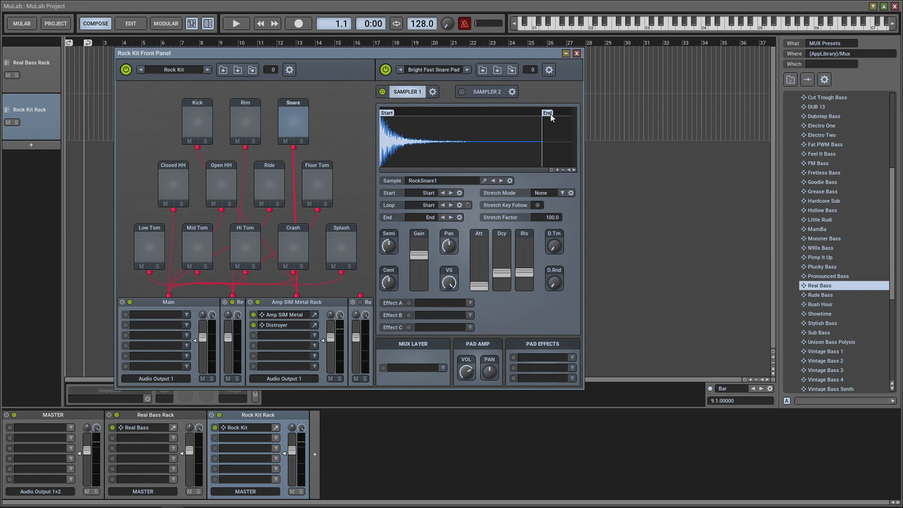
# Shorten the Snare sample's End marker, then lengthen it slightly, auditioning the result.
pyautogui.moveTo(548, 117); pyautogui.dragTo(427, 121)
pyautogui.click(295, 125)
pyautogui.moveTo(426, 116); pyautogui.dragTo(481, 120)
pyautogui.click(291, 119)
pyautogui.click(291, 120)
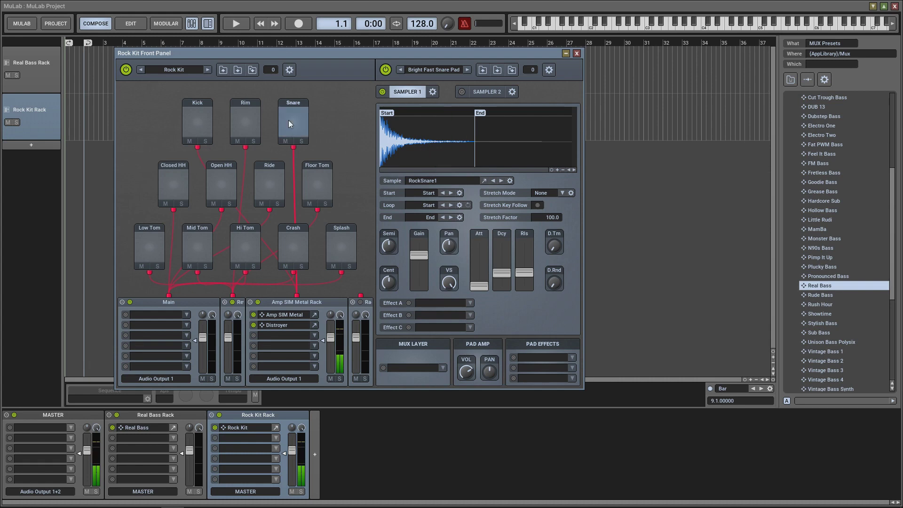
# Extend the Kick sample's End marker to its full length and close the Rock Kit front panel.
pyautogui.click(193, 119)
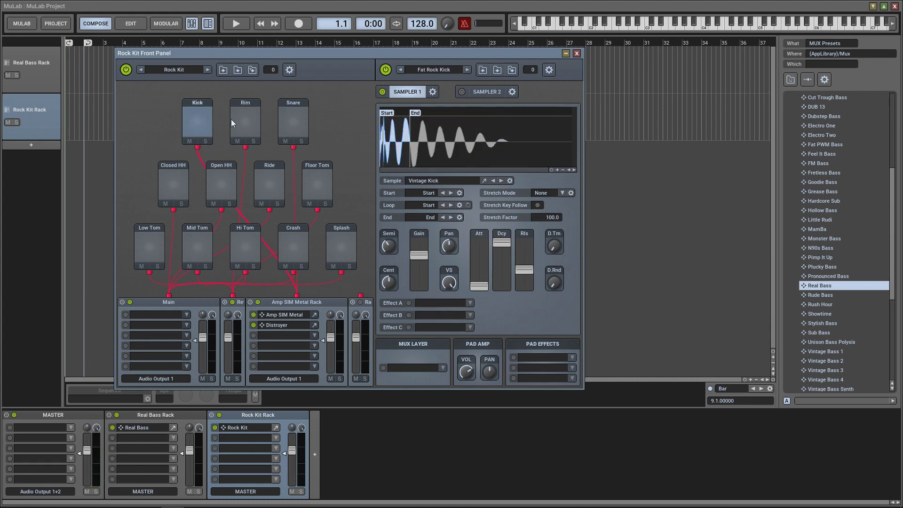
pyautogui.click(205, 117)
pyautogui.click(202, 117)
pyautogui.moveTo(421, 113); pyautogui.dragTo(578, 67)
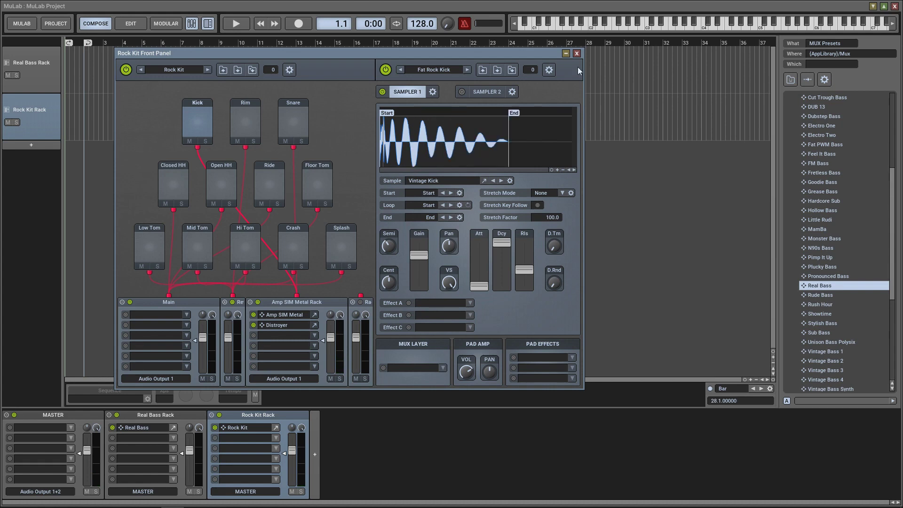
pyautogui.click(576, 53)
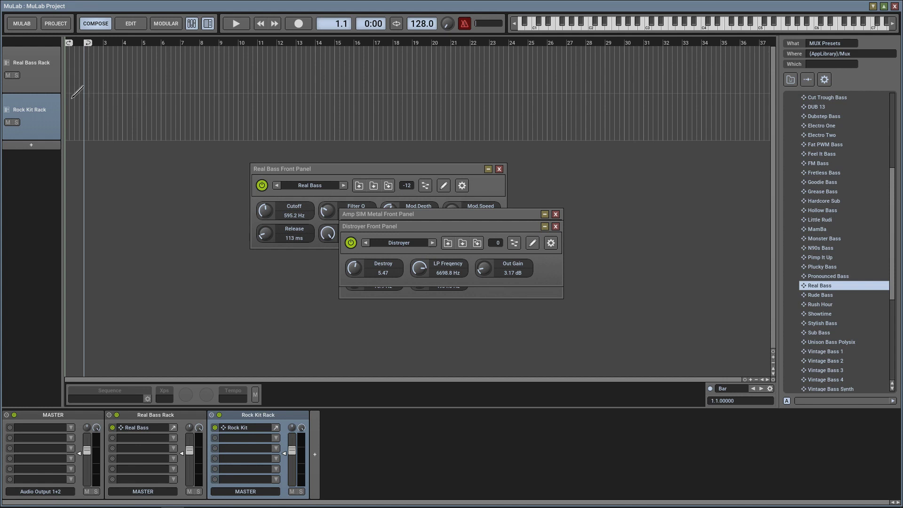
# Draw a two-bar Sequence(2) on the Rock Kit Rack track and open it in the drum editor.
pyautogui.moveTo(67, 94)
pyautogui.mouseDown()
pyautogui.moveTo(89, 130)
pyautogui.moveTo(124, 134)
pyautogui.mouseUp()
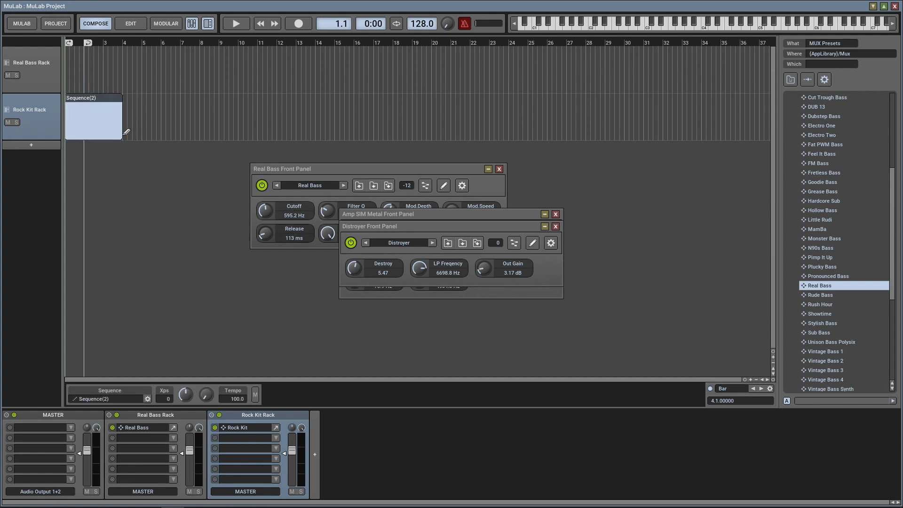
pyautogui.doubleClick(88, 98)
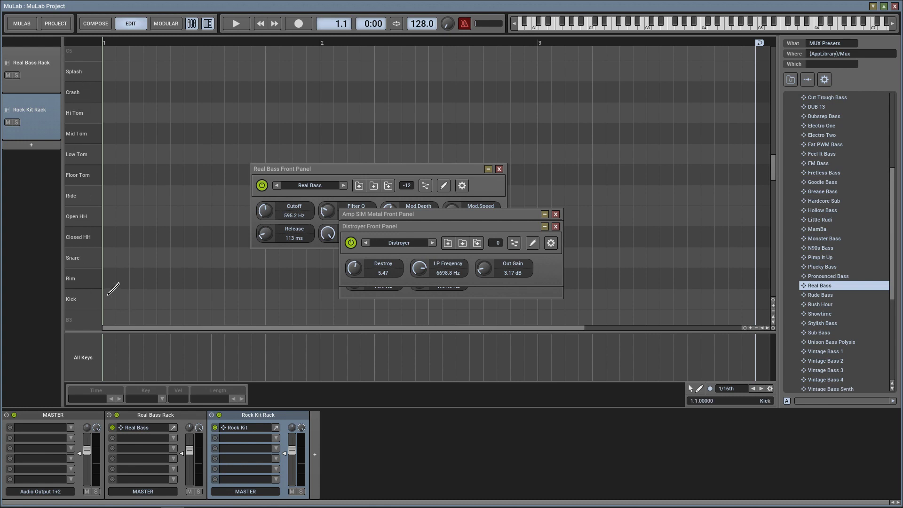
# Place three Kick hits in the Rock Kit sequence, starting at bar 1.
pyautogui.click(108, 295)
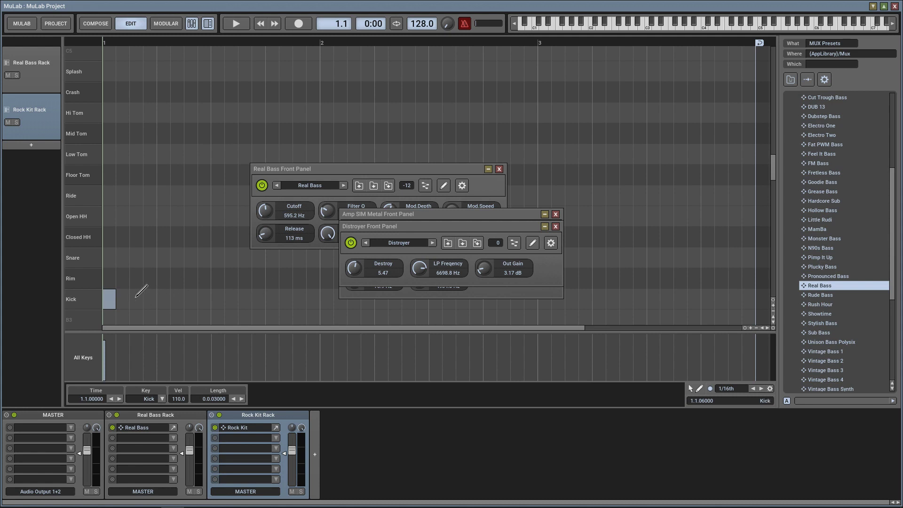
pyautogui.click(135, 299)
pyautogui.click(191, 299)
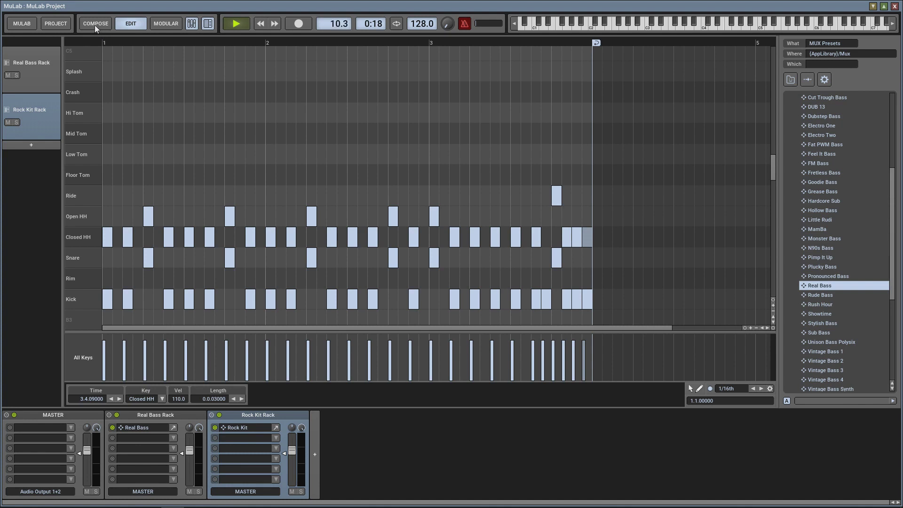
# Stop playback, draw a Real Bass part out to bar 4, and open Sequence(3) in the piano roll.
pyautogui.click(94, 25)
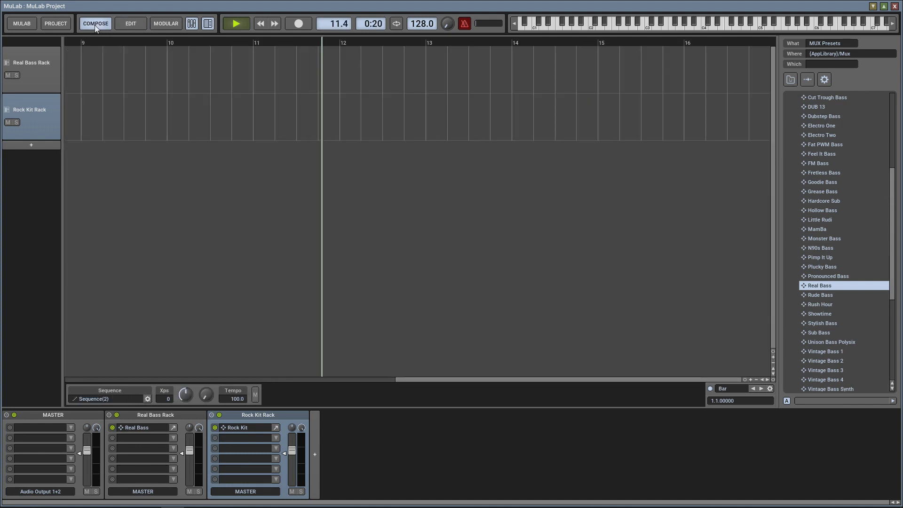
pyautogui.press('space')
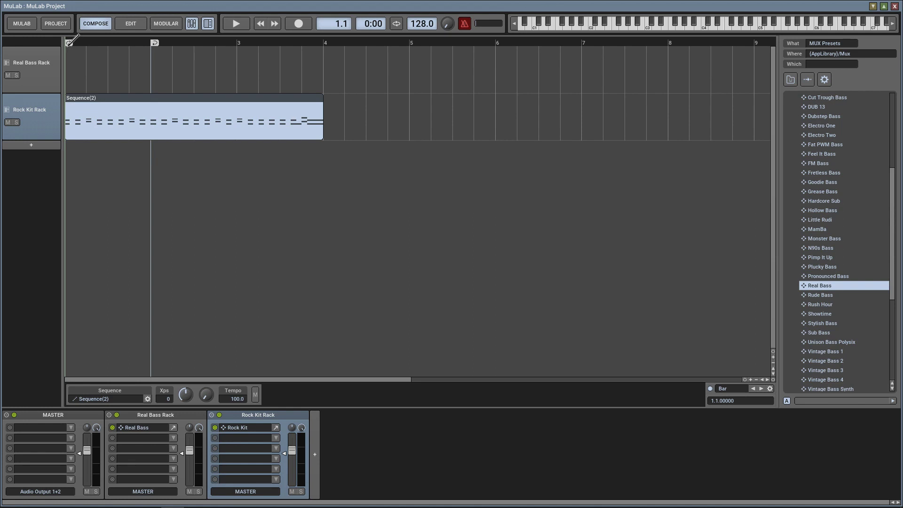
pyautogui.click(96, 69)
pyautogui.moveTo(96, 70); pyautogui.dragTo(297, 87)
pyautogui.click(98, 51)
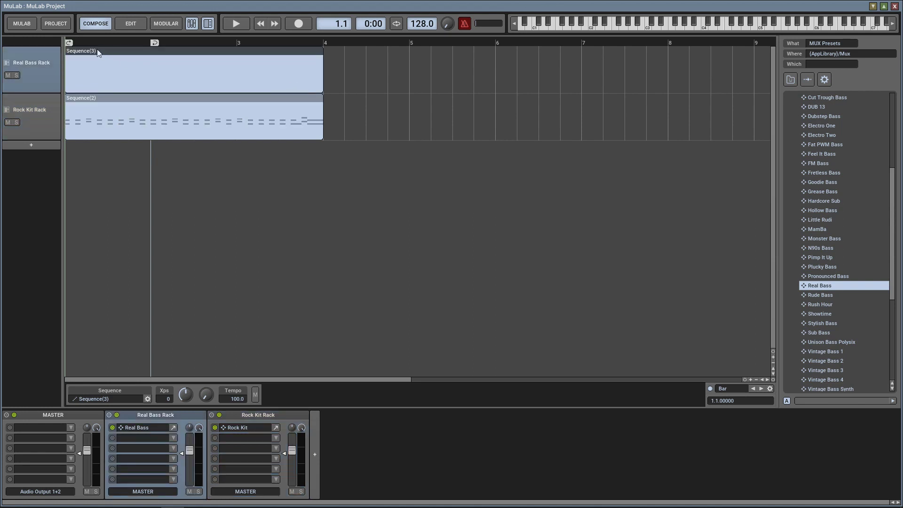
pyautogui.doubleClick(95, 50)
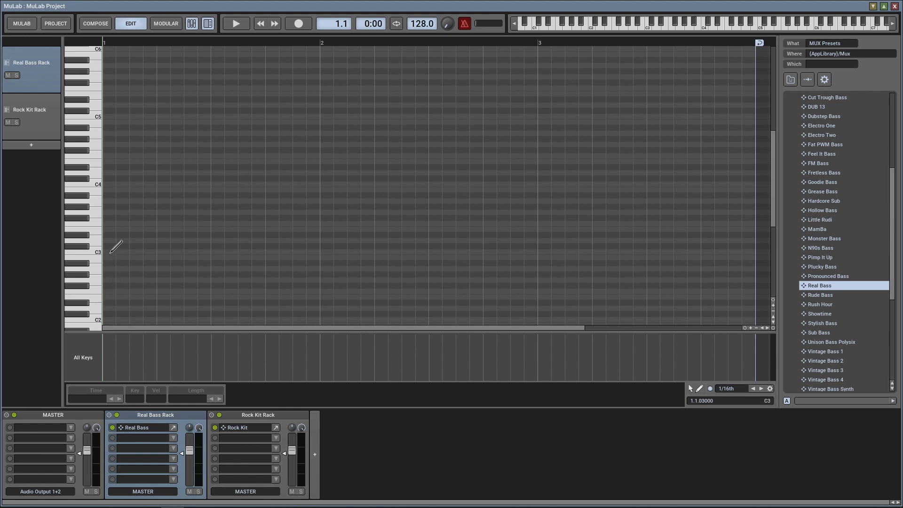
# Draw a C3 bass note from the start of Sequence(3) and play it back.
pyautogui.moveTo(109, 253)
pyautogui.mouseDown()
pyautogui.moveTo(155, 255)
pyautogui.moveTo(160, 230)
pyautogui.moveTo(213, 232)
pyautogui.moveTo(214, 254)
pyautogui.moveTo(250, 259)
pyautogui.moveTo(263, 259)
pyautogui.moveTo(268, 229)
pyautogui.moveTo(321, 230)
pyautogui.mouseUp()
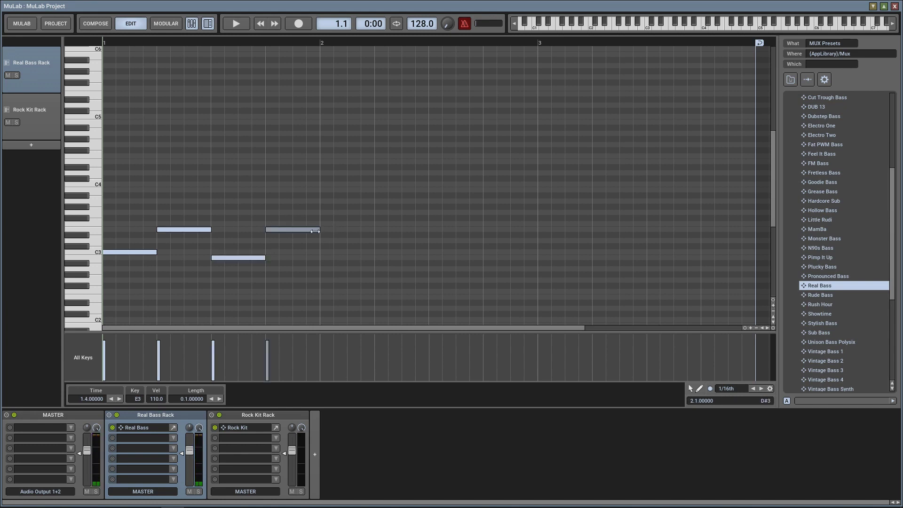
pyautogui.press('space')
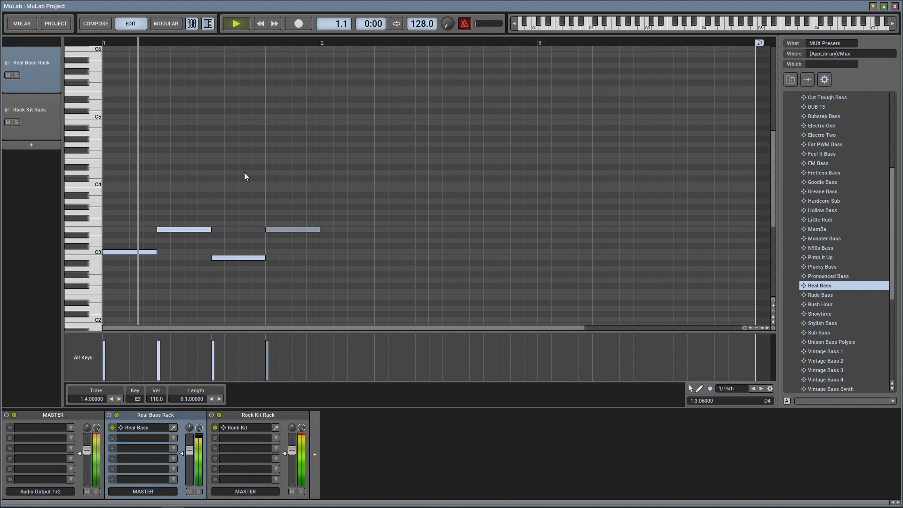
pyautogui.press('space')
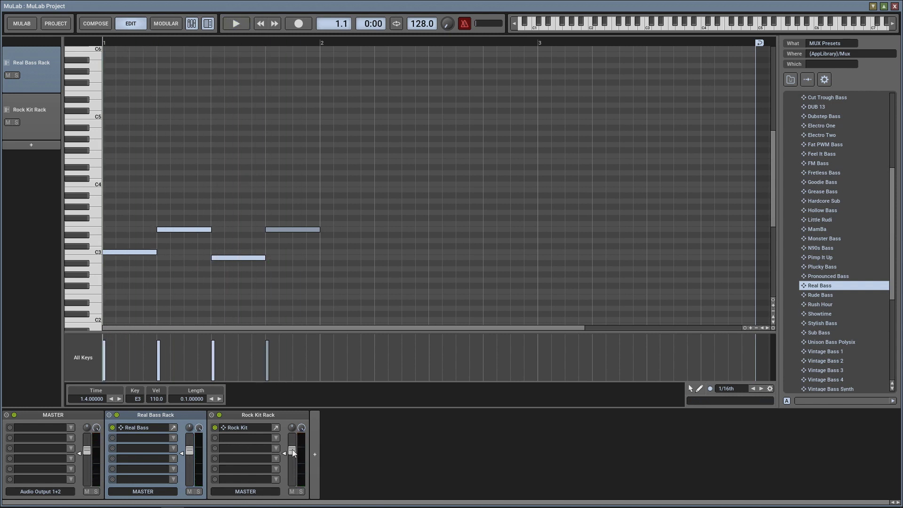
# Lower the Rock Kit Rack gain to about -10.58 dB while checking the mix.
pyautogui.moveTo(295, 449); pyautogui.dragTo(294, 460)
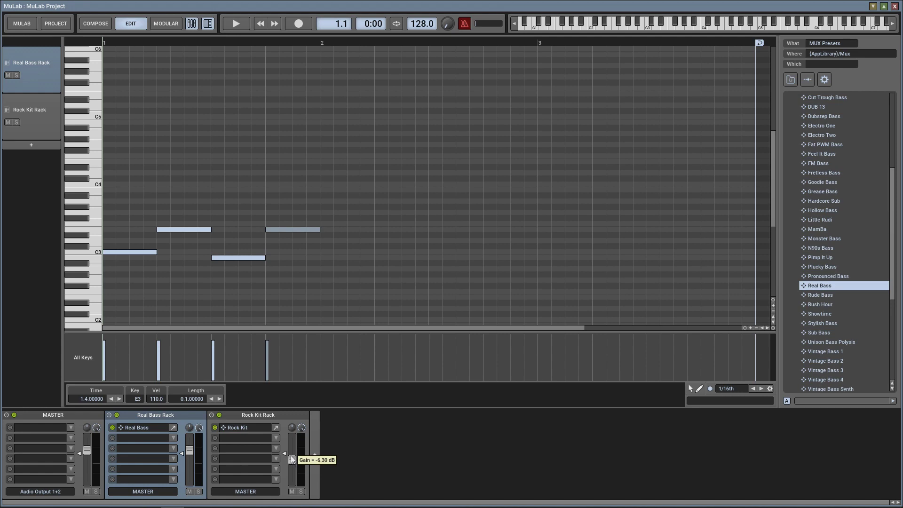
pyautogui.press('space')
pyautogui.moveTo(291, 456); pyautogui.dragTo(291, 461)
pyautogui.press('space')
pyautogui.press('space')
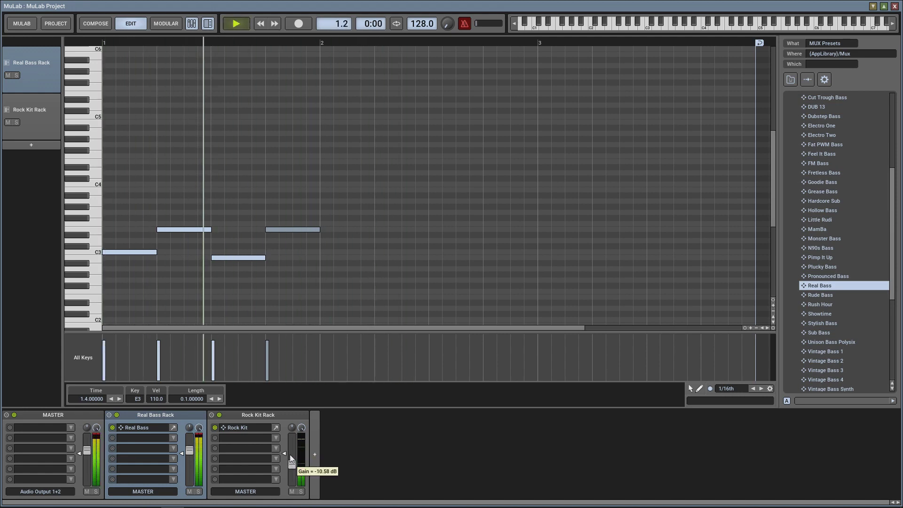
pyautogui.press('space')
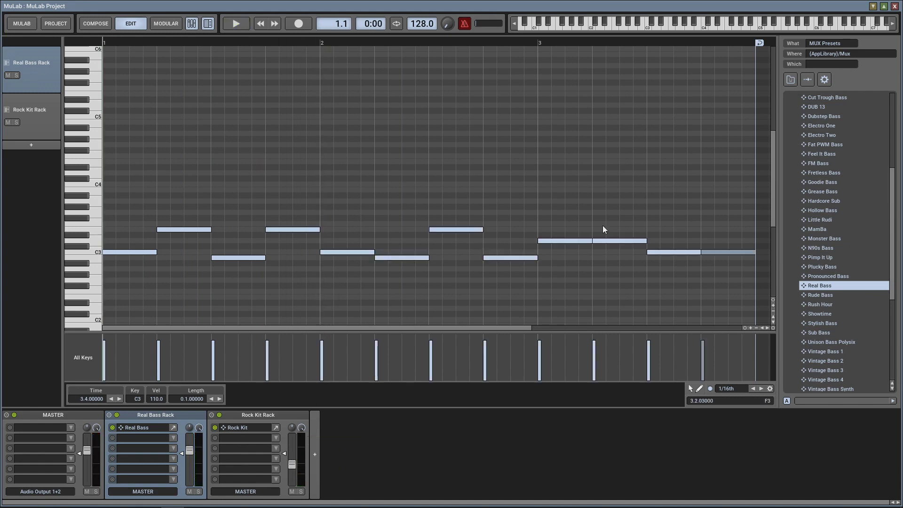